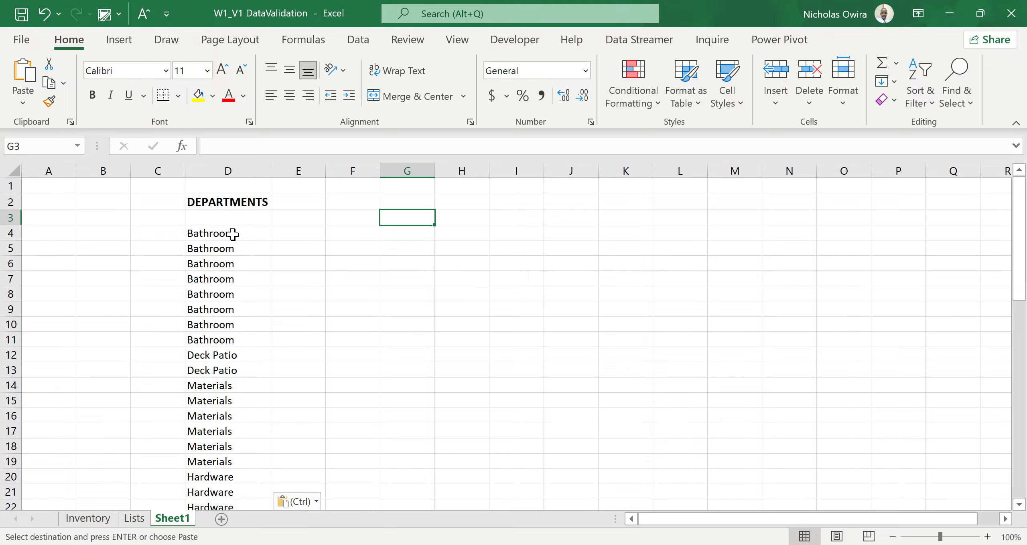
Remove the duplicate values from the department list in column D, starting at D4, with no header row.
{"action": "left_click", "coordinate": [233, 234]}
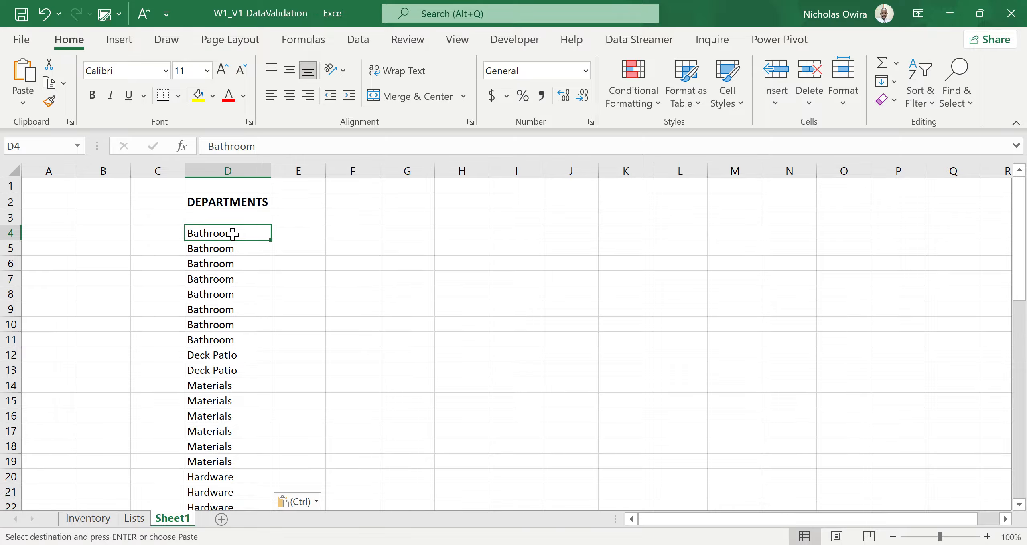
{"action": "key", "text": "ctrl+shift+Down"}
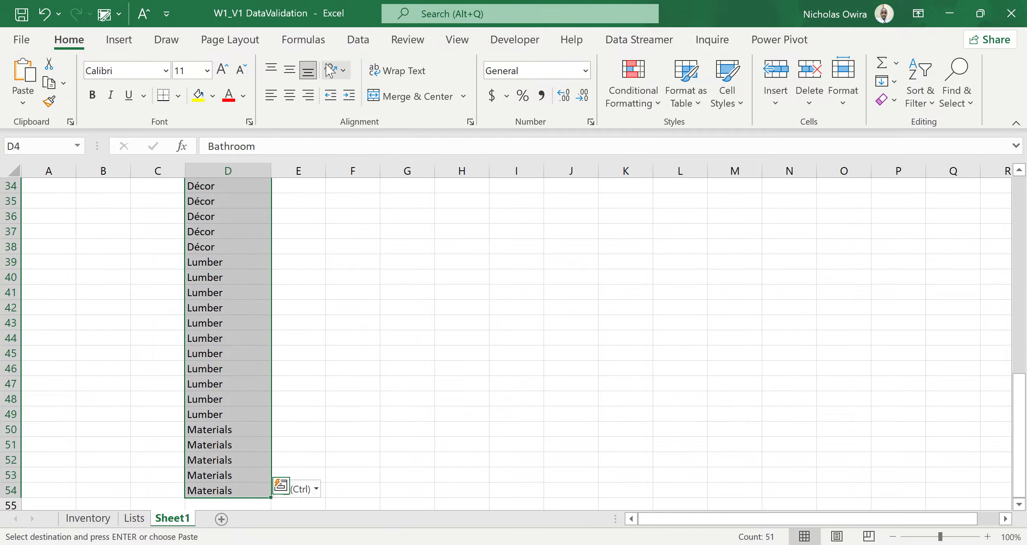
{"action": "left_click", "coordinate": [358, 40]}
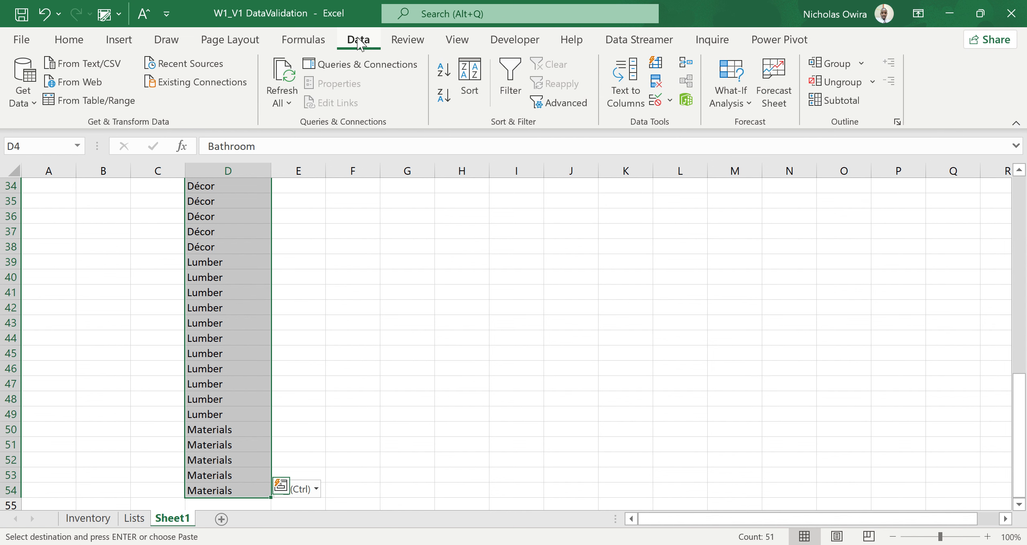
{"action": "left_click", "coordinate": [656, 83]}
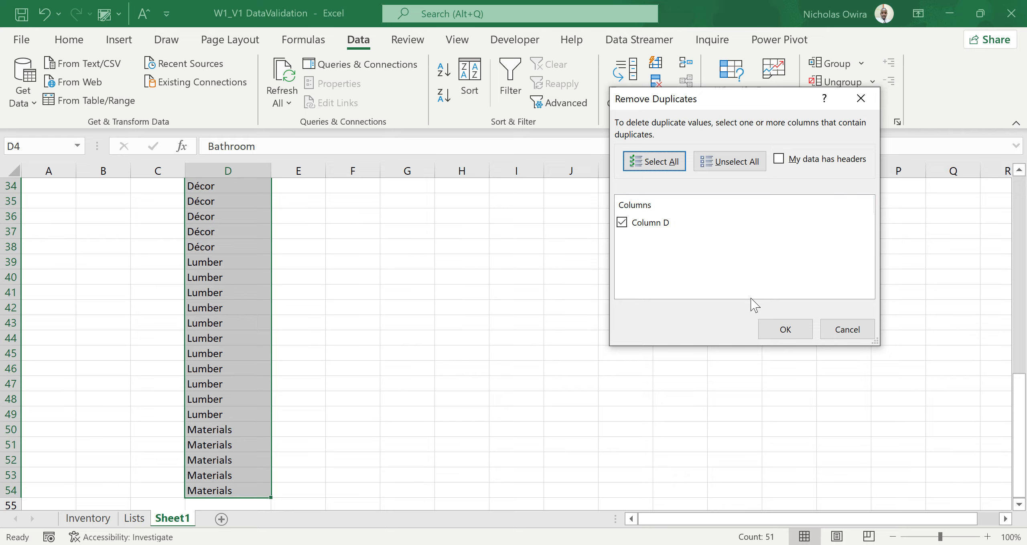
{"action": "left_click", "coordinate": [784, 330]}
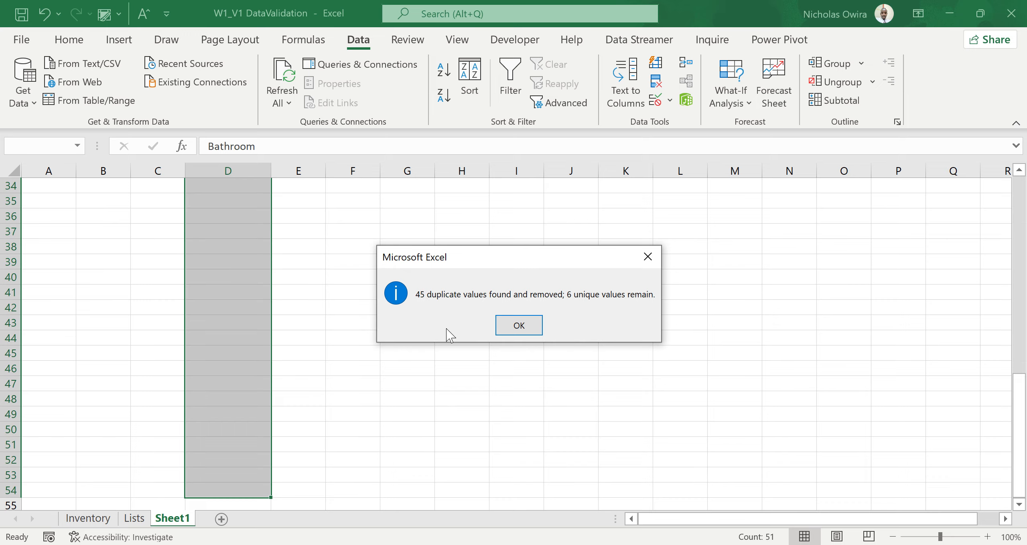
{"action": "left_click", "coordinate": [525, 324]}
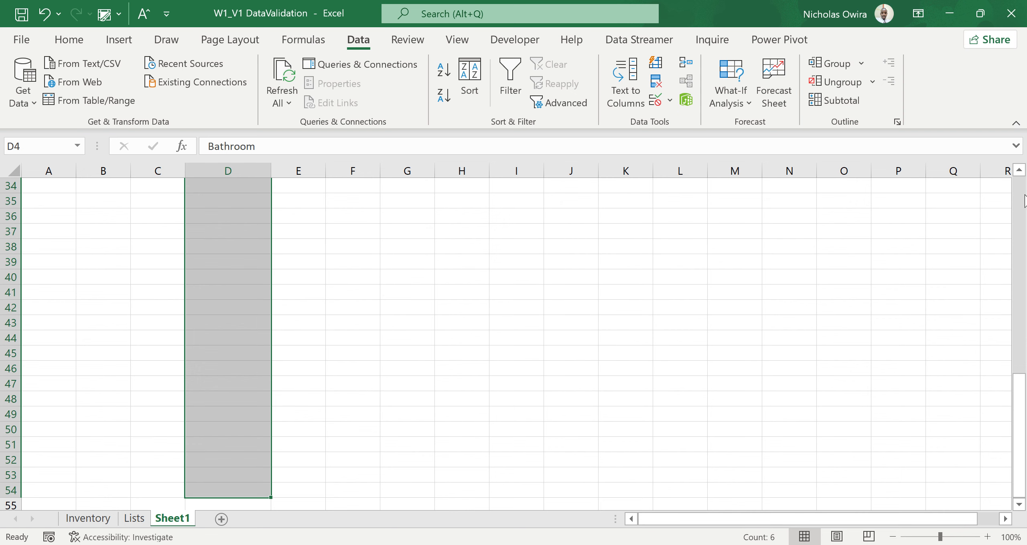
{"action": "scroll", "coordinate": [1023, 196], "scroll_direction": "up", "scroll_amount": 11}
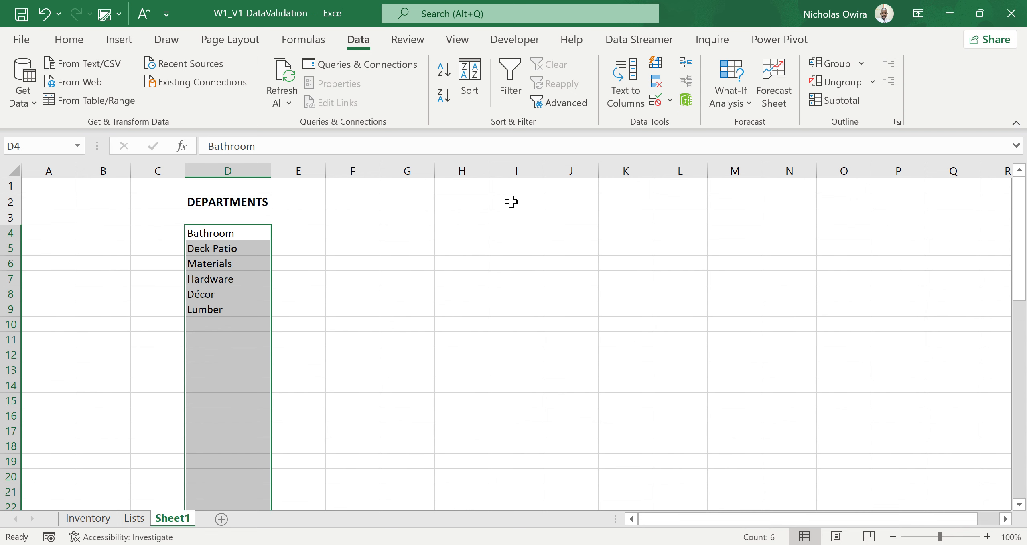
{"action": "left_click", "coordinate": [255, 323]}
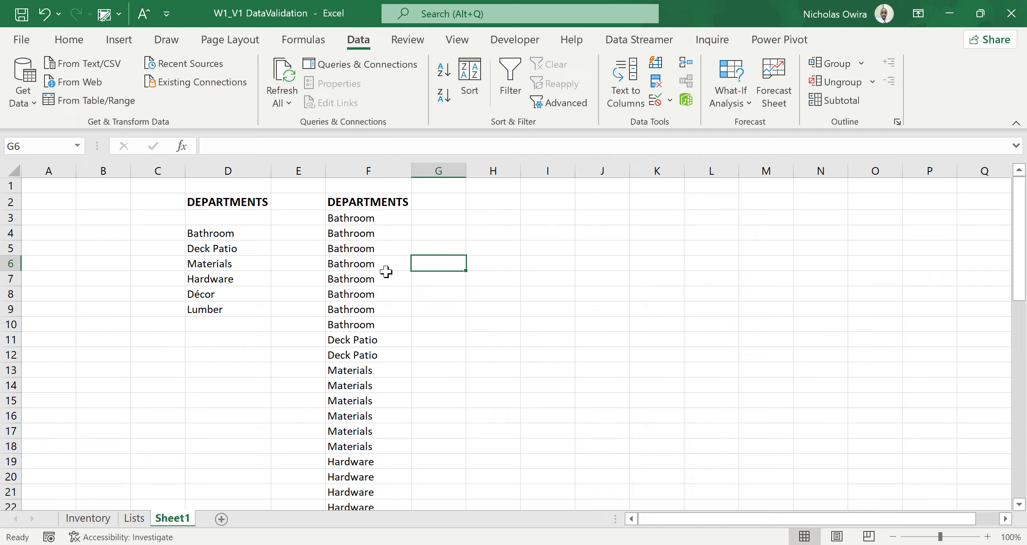
Apply list data validation to the column F departments from F3 down to F53, using =$D$4:$D$9 as the source.
{"action": "left_click", "coordinate": [391, 218]}
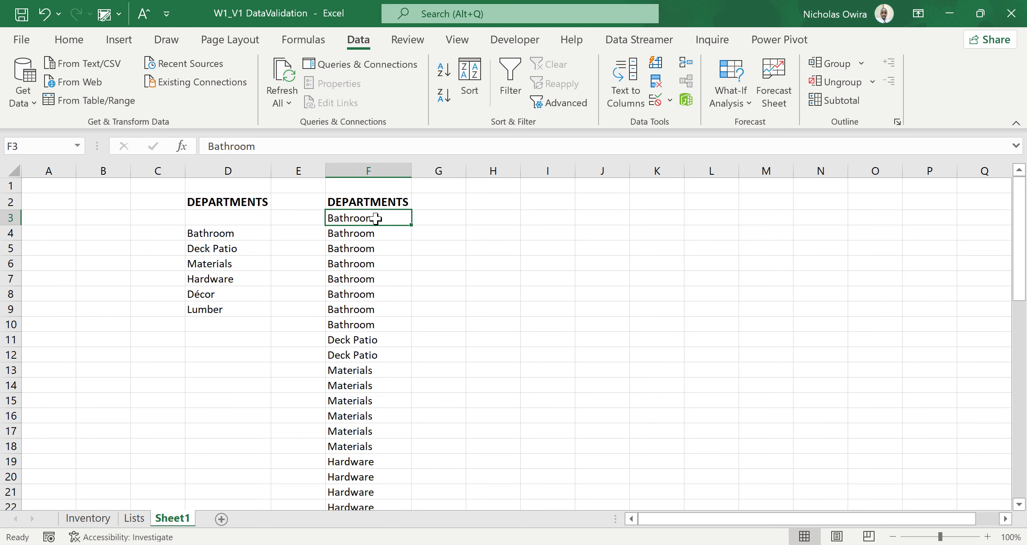
{"action": "key", "text": "ctrl+shift+Down"}
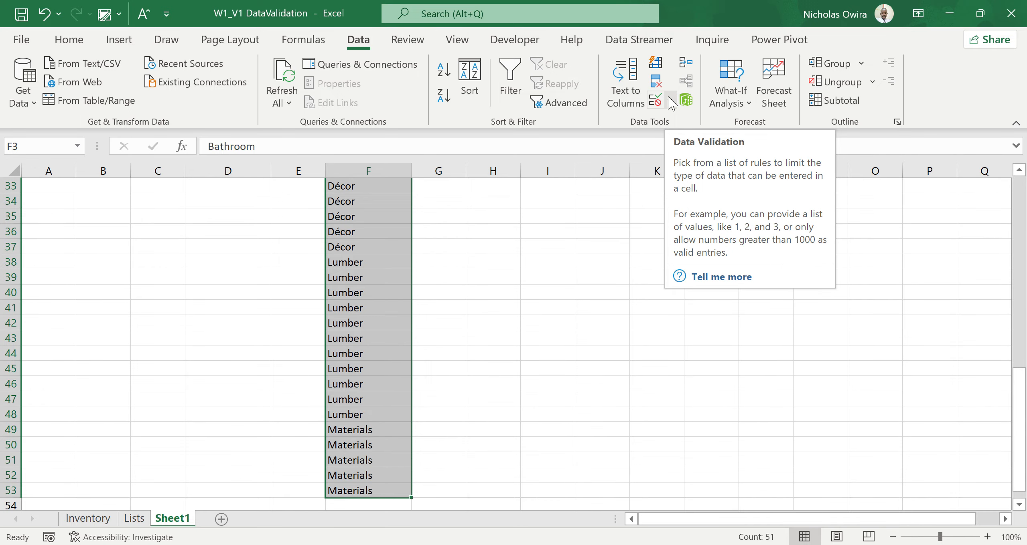
{"action": "left_click", "coordinate": [670, 104]}
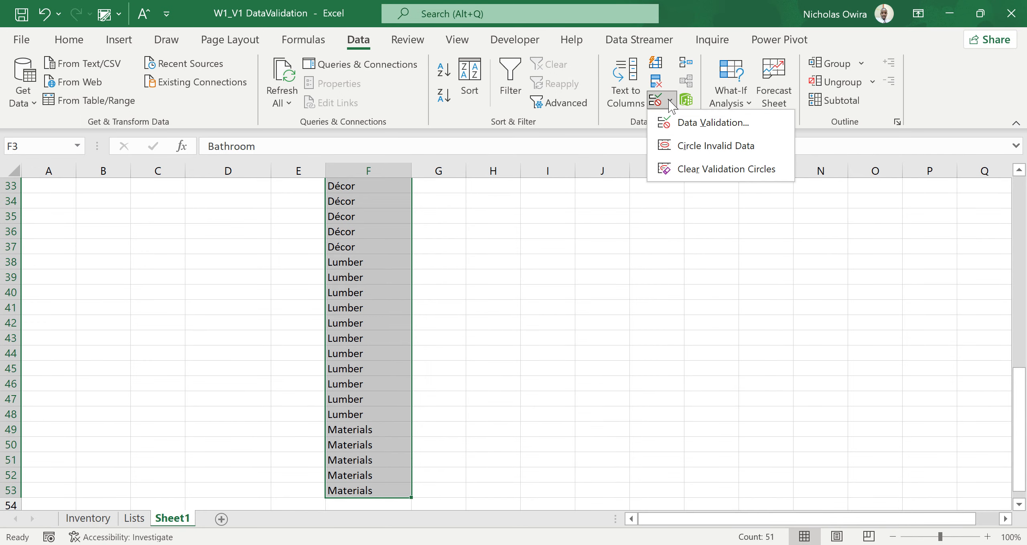
{"action": "left_click", "coordinate": [669, 122]}
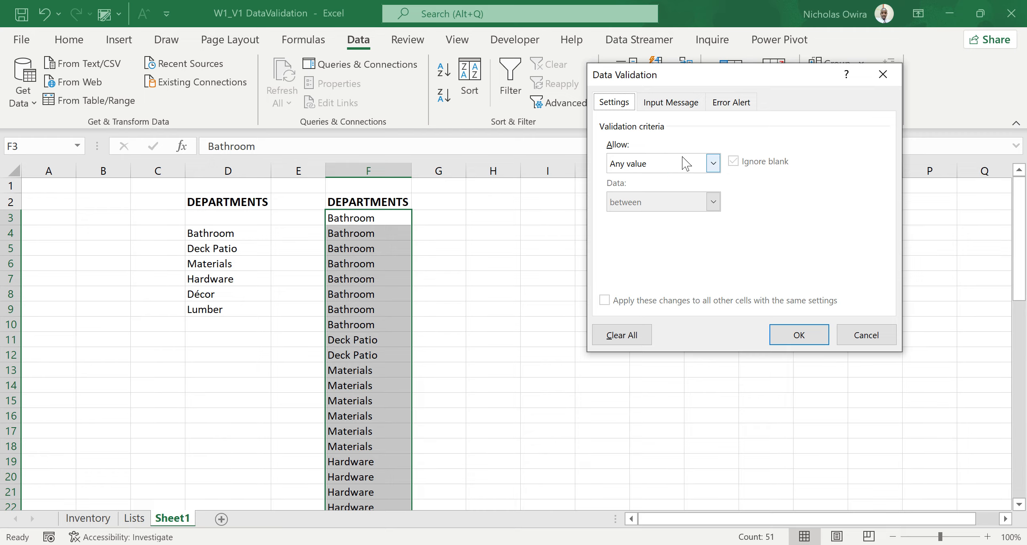
{"action": "left_click", "coordinate": [713, 165]}
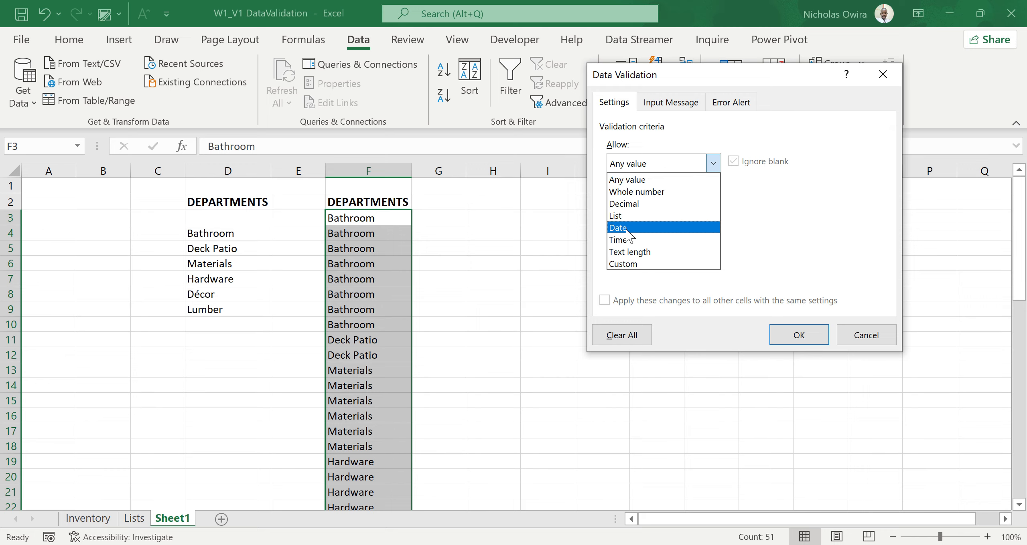
{"action": "left_click", "coordinate": [628, 217]}
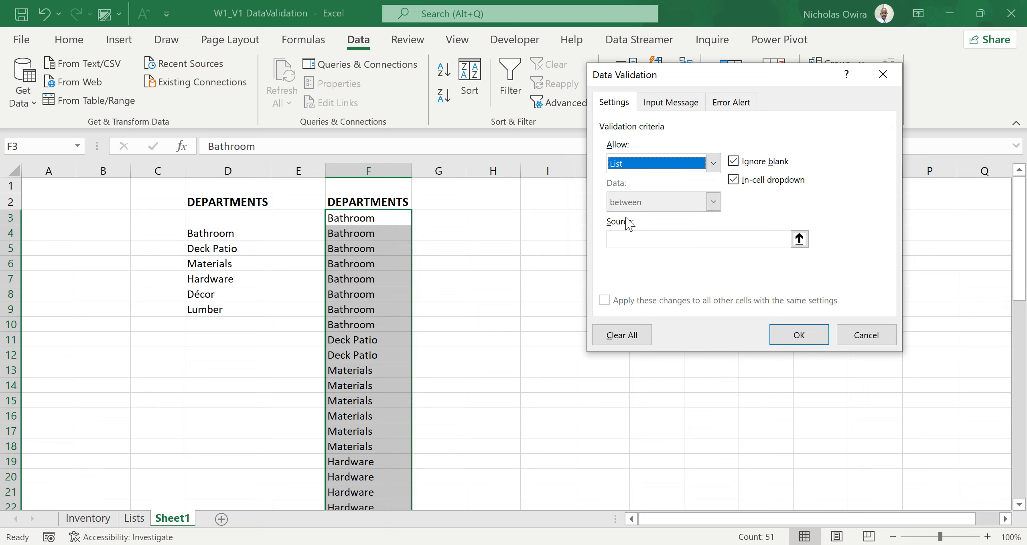
{"action": "left_click", "coordinate": [799, 240]}
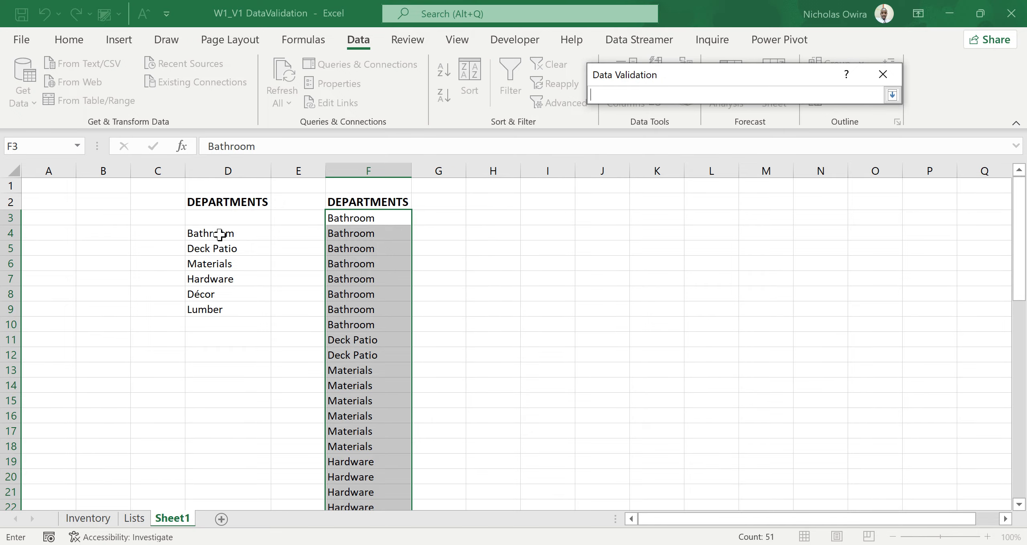
{"action": "left_click_drag", "start_coordinate": [220, 234], "coordinate": [218, 310]}
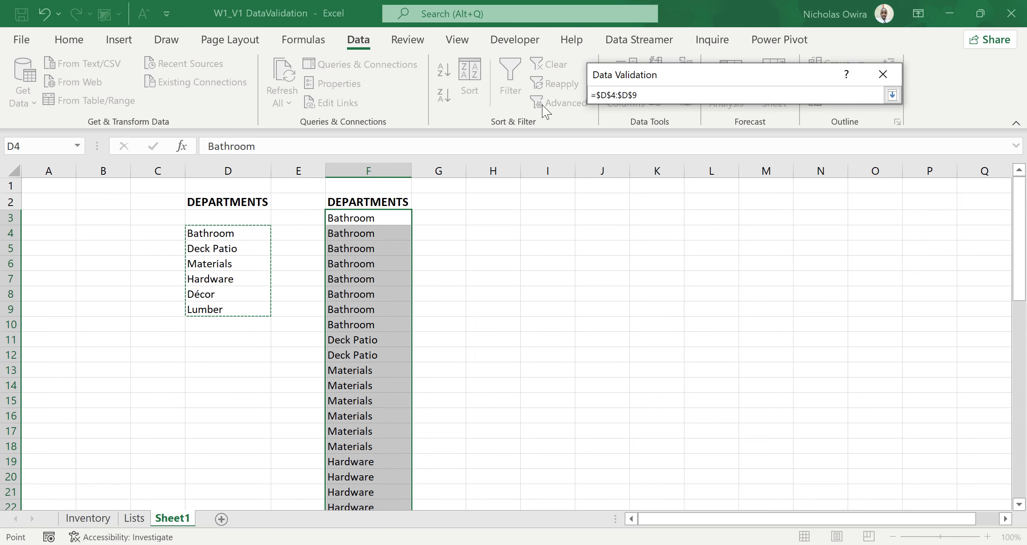
{"action": "left_click", "coordinate": [891, 95]}
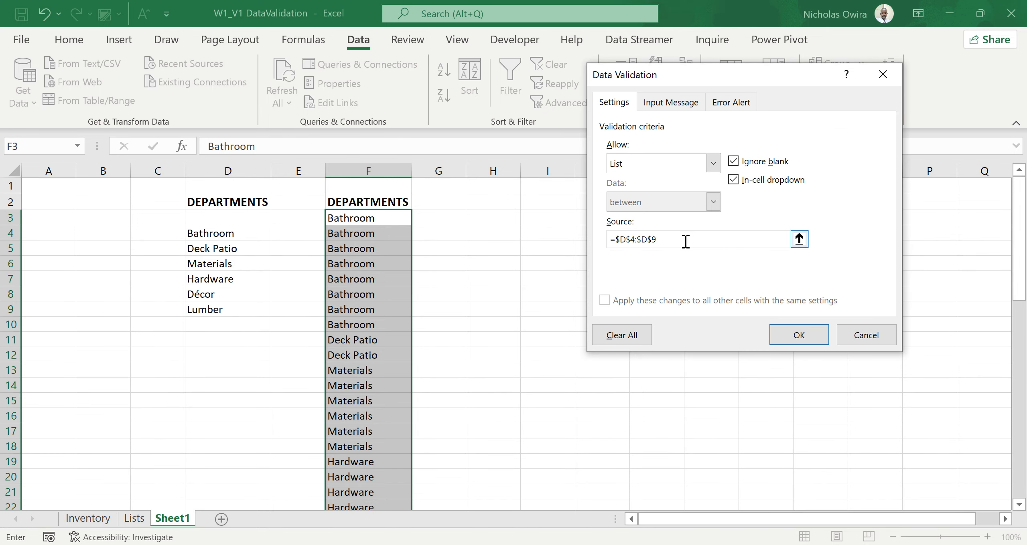
{"action": "left_click", "coordinate": [794, 337]}
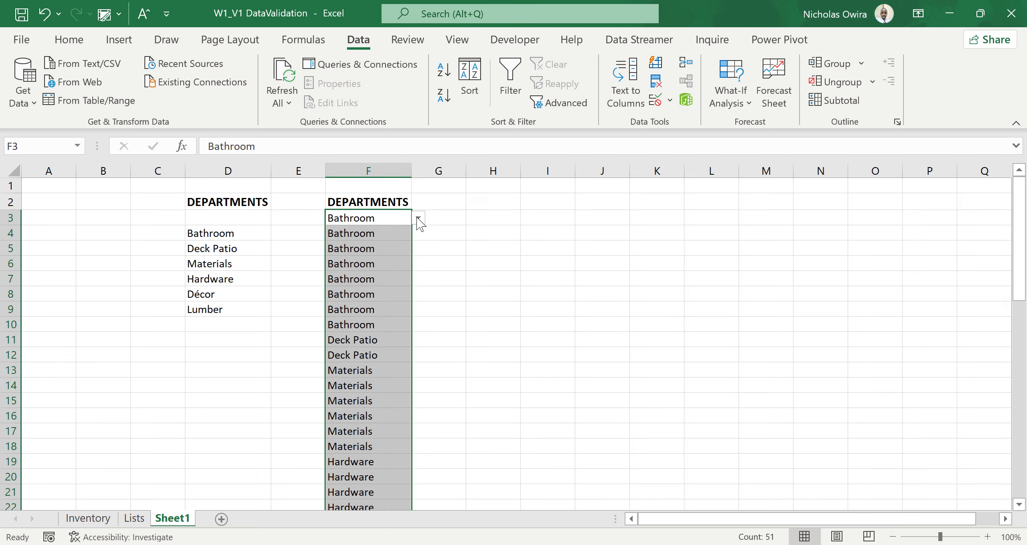
Try the dropdown in F3 by choosing Deck Patio, and finish with Hardware as the cell's department.
{"action": "left_click", "coordinate": [418, 218]}
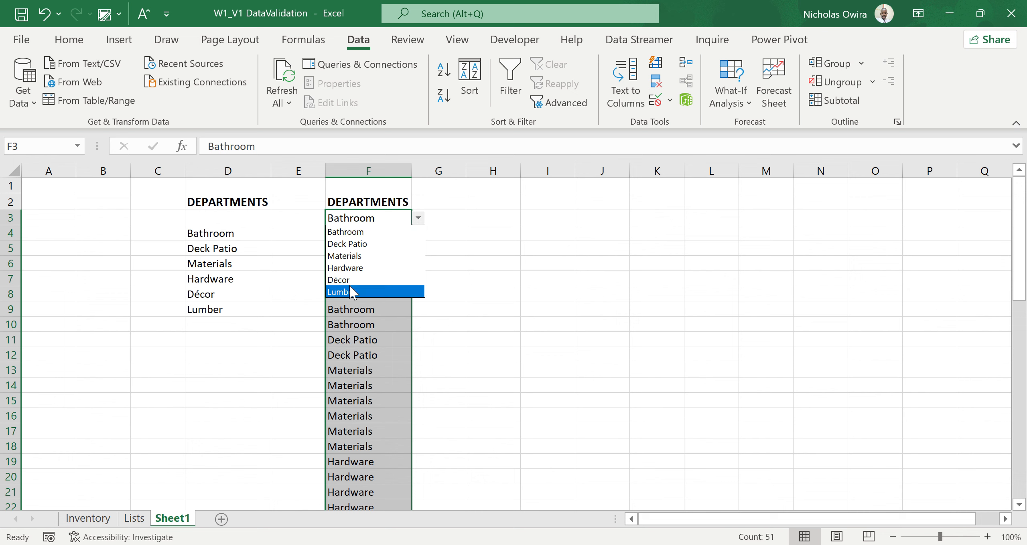
{"action": "left_click", "coordinate": [355, 244]}
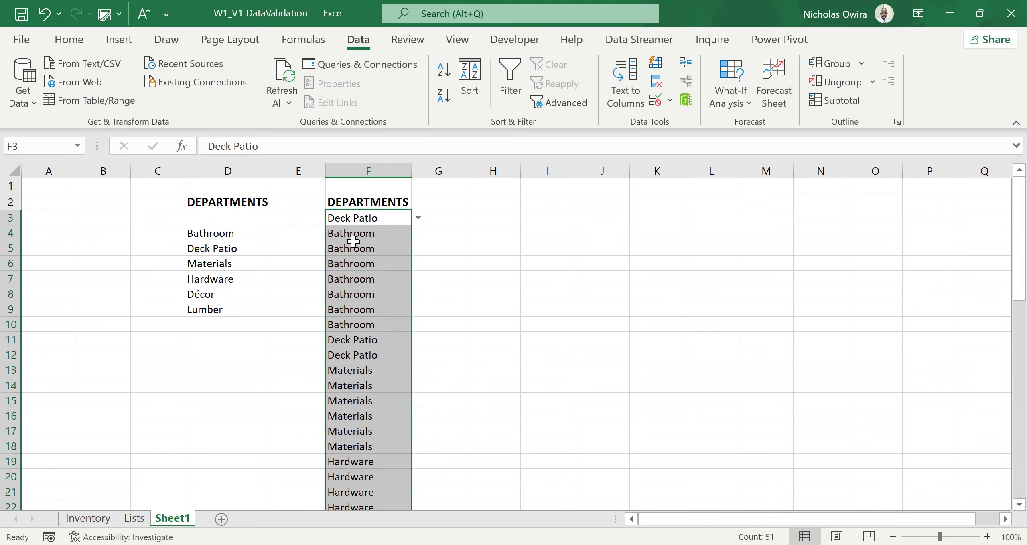
{"action": "left_click", "coordinate": [418, 218]}
{"action": "left_click", "coordinate": [353, 268]}
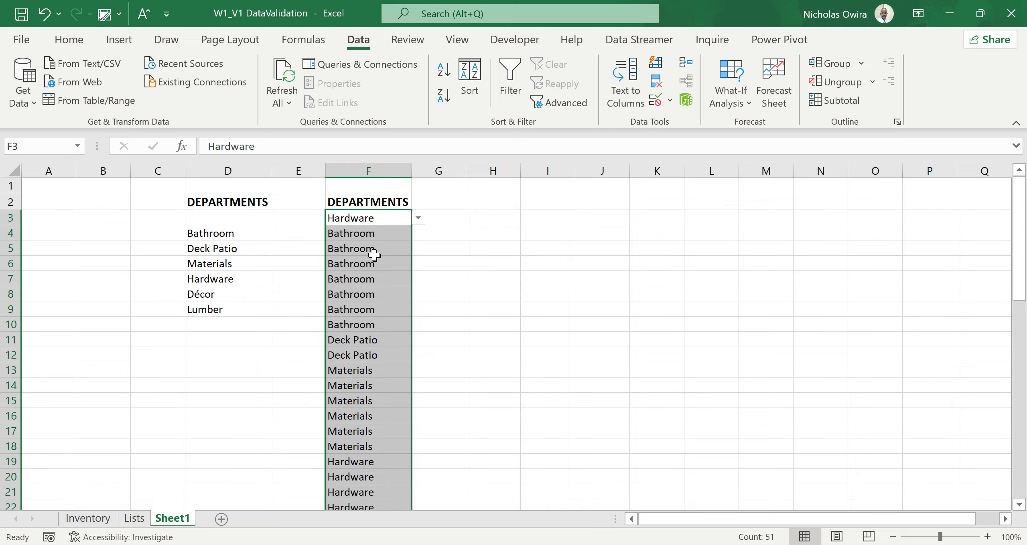
Use the in-cell dropdowns to set F5 to Hardware and F8 to Materials.
{"action": "left_click", "coordinate": [375, 256]}
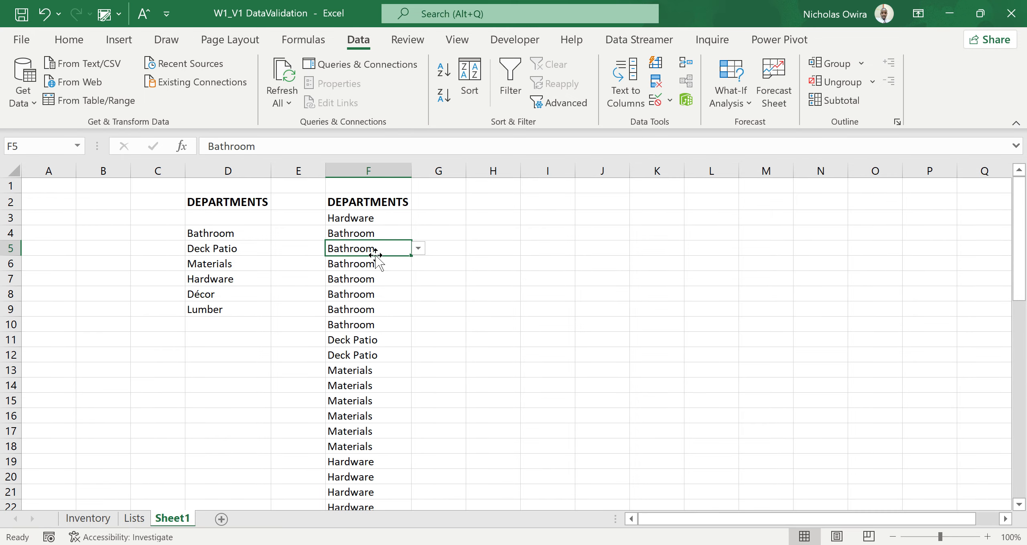
{"action": "left_click", "coordinate": [418, 248]}
{"action": "left_click", "coordinate": [361, 298]}
{"action": "left_click", "coordinate": [400, 291]}
{"action": "left_click", "coordinate": [418, 294]}
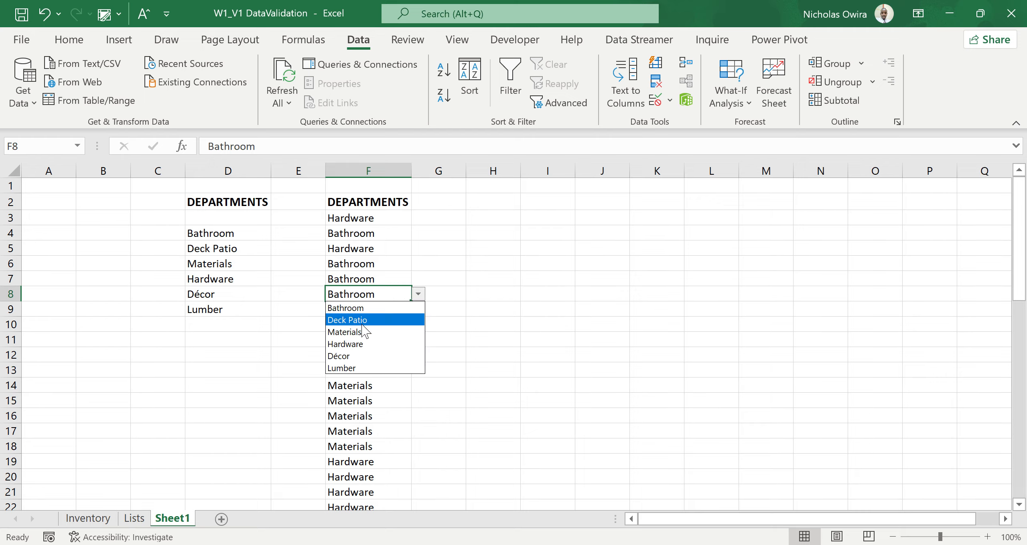
{"action": "left_click", "coordinate": [363, 332]}
Enter LUMINA as an additional department in D10, directly below Lumber.
{"action": "left_click", "coordinate": [212, 294]}
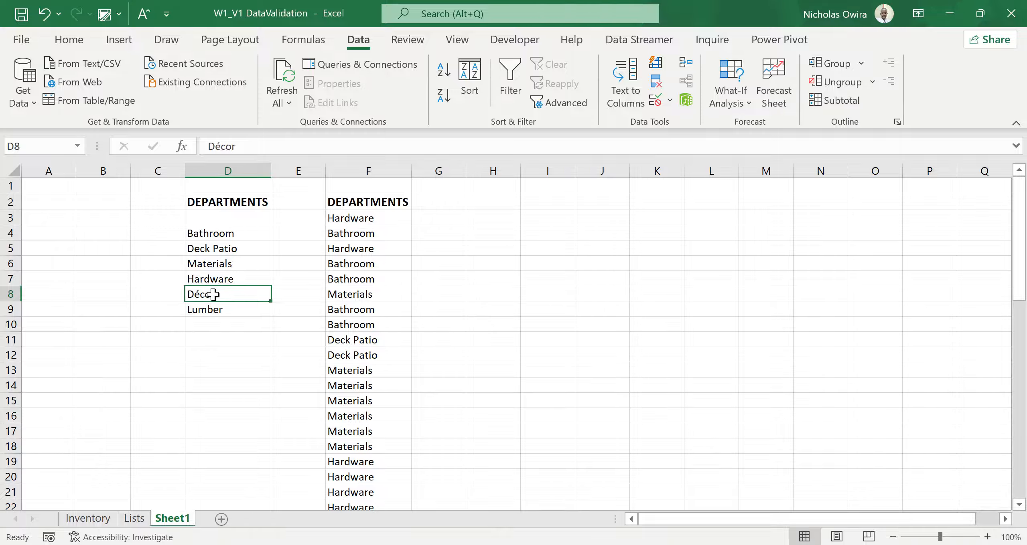
{"action": "left_click", "coordinate": [213, 332]}
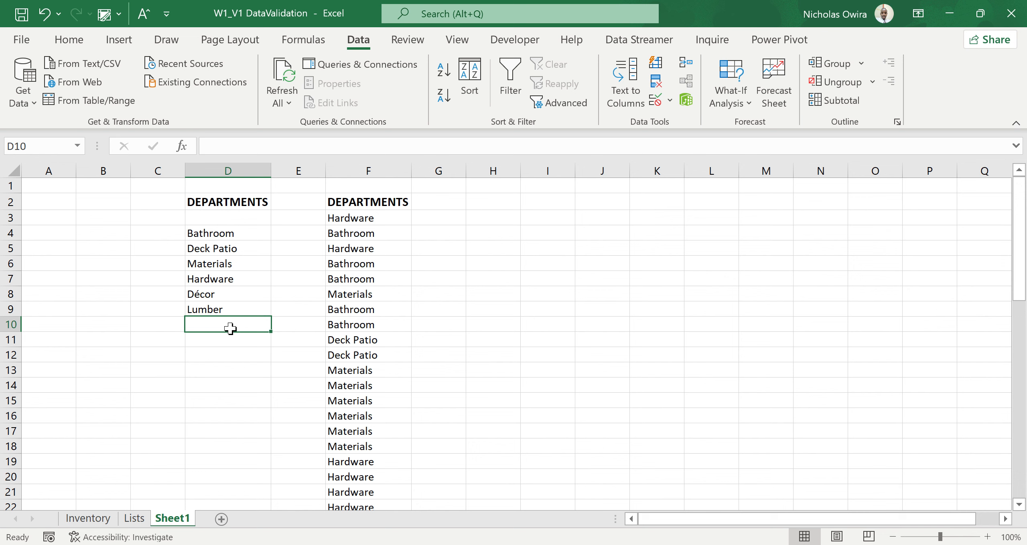
{"action": "type", "text": "LUMI"}
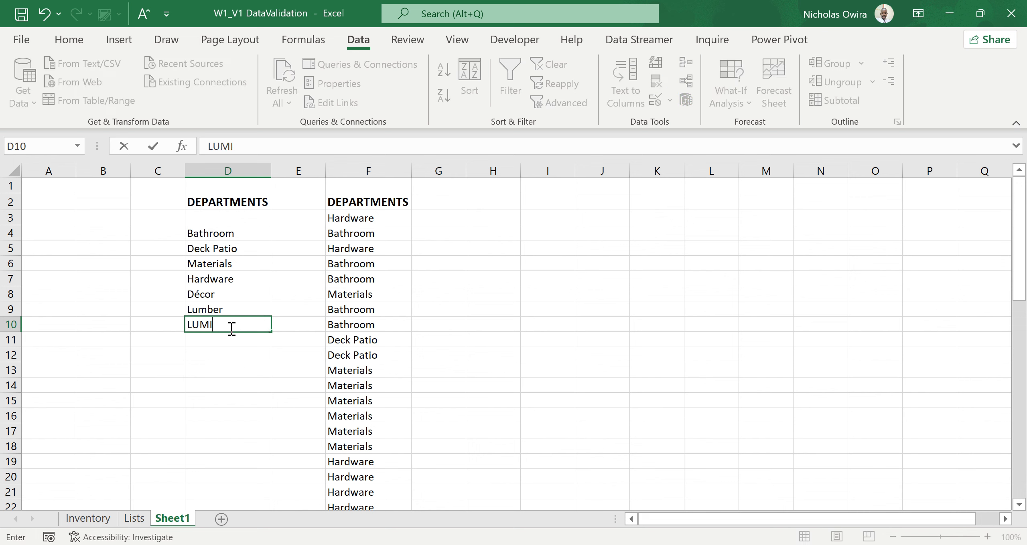
{"action": "type", "text": "NA"}
{"action": "left_click", "coordinate": [272, 351]}
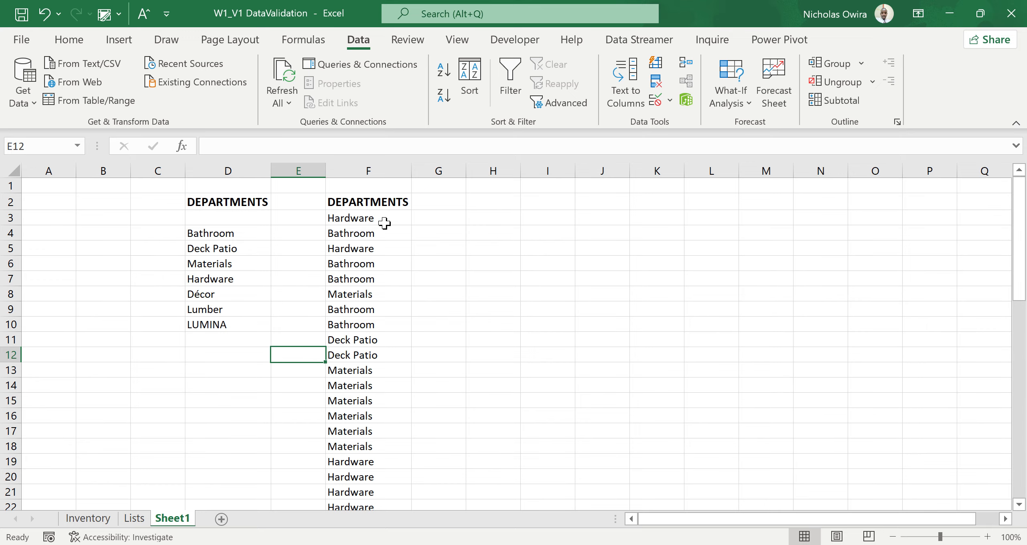
Check the dropdown options in F3 for the added department.
{"action": "left_click", "coordinate": [396, 221]}
{"action": "left_click", "coordinate": [418, 219]}
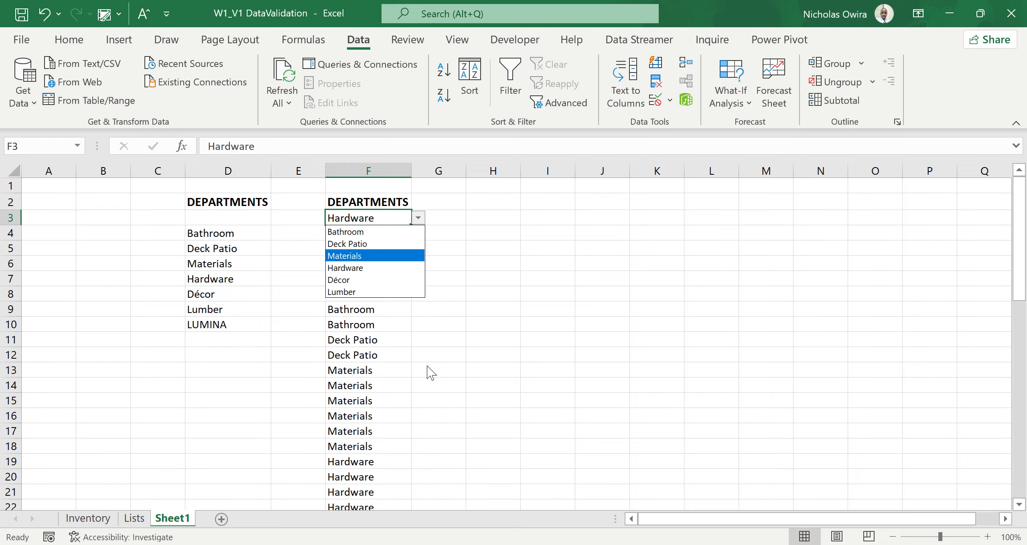
{"action": "left_click", "coordinate": [418, 360]}
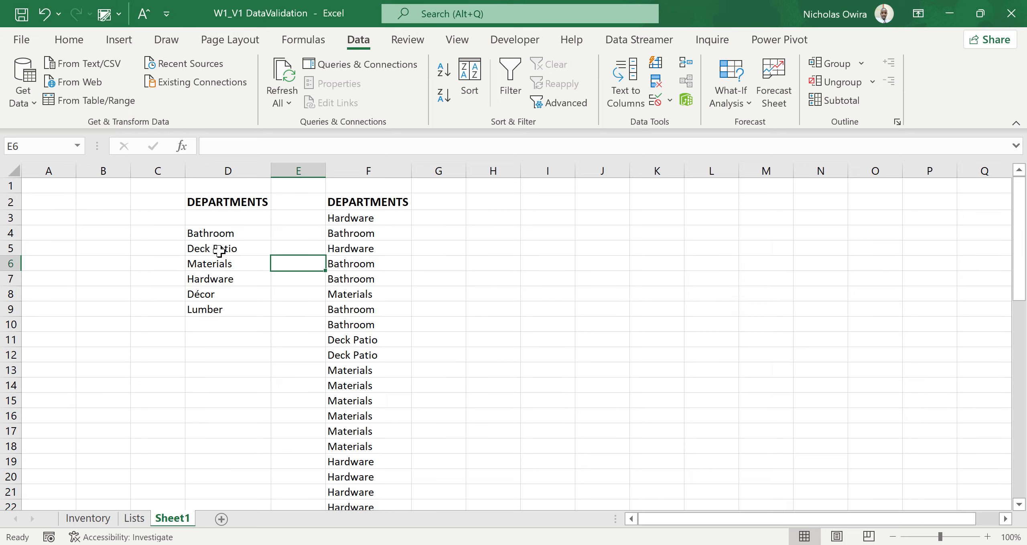
Convert the unique department list in D4:D9 into a table without existing headers, and select D11 directly below it.
{"action": "left_click", "coordinate": [219, 250]}
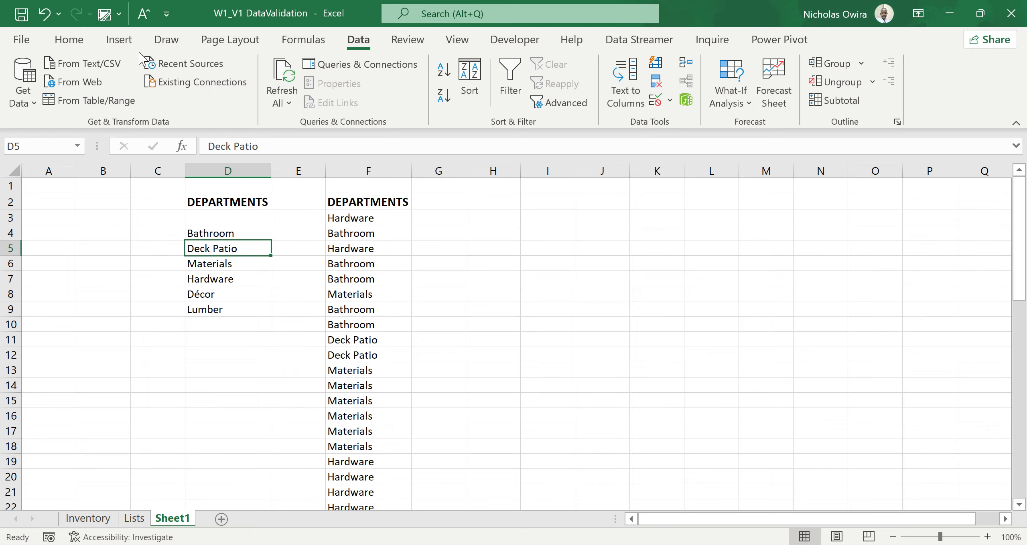
{"action": "left_click", "coordinate": [117, 40]}
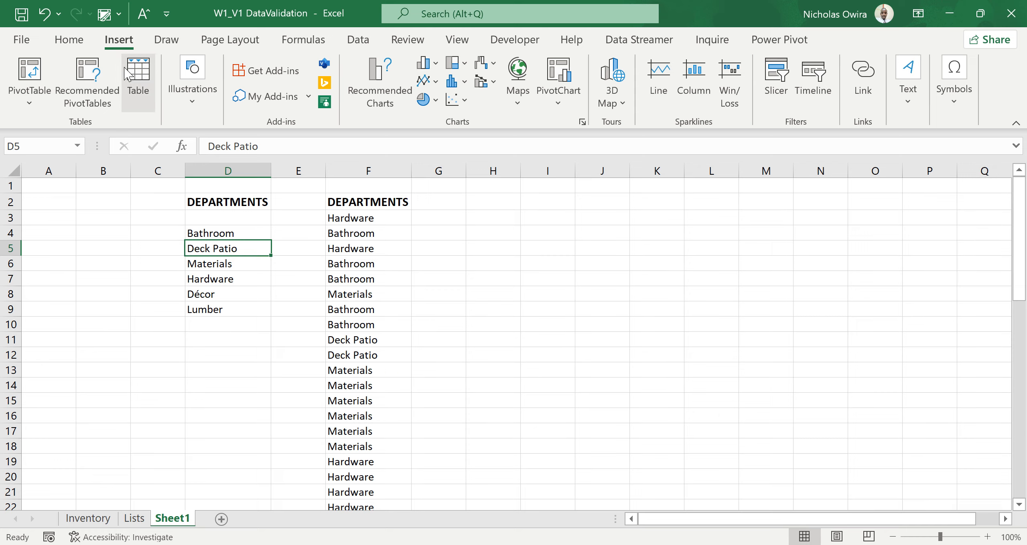
{"action": "left_click", "coordinate": [127, 74]}
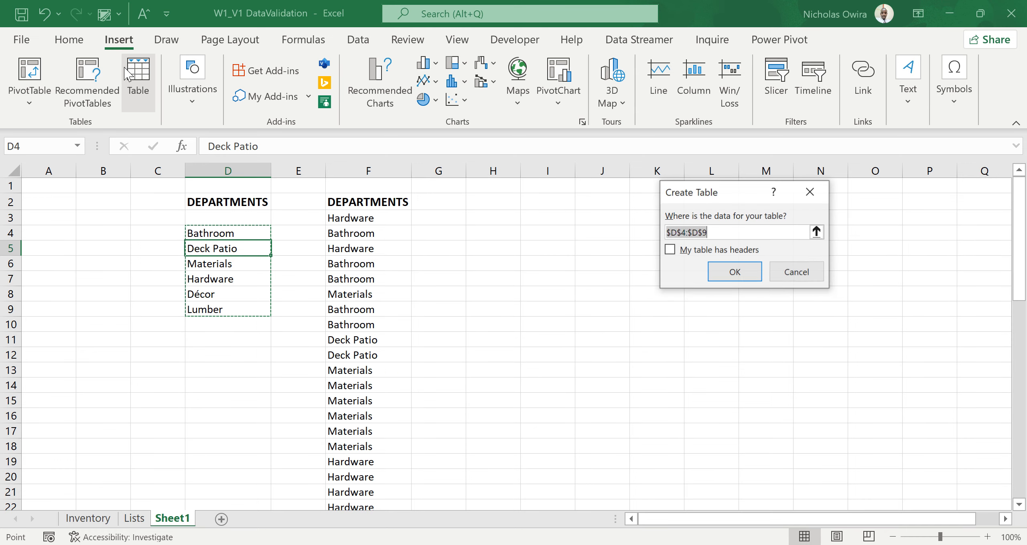
{"action": "left_click", "coordinate": [728, 274]}
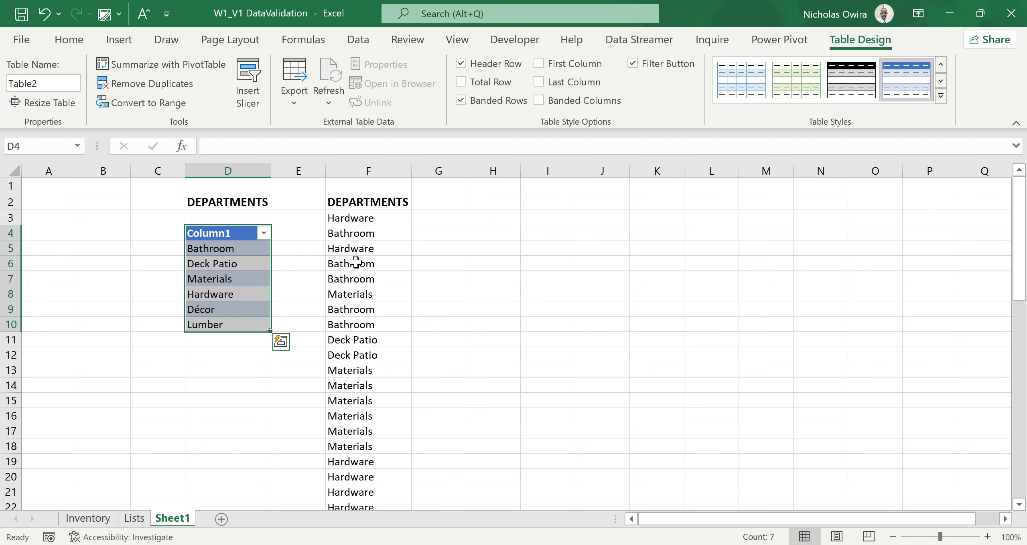
{"action": "left_click", "coordinate": [230, 305]}
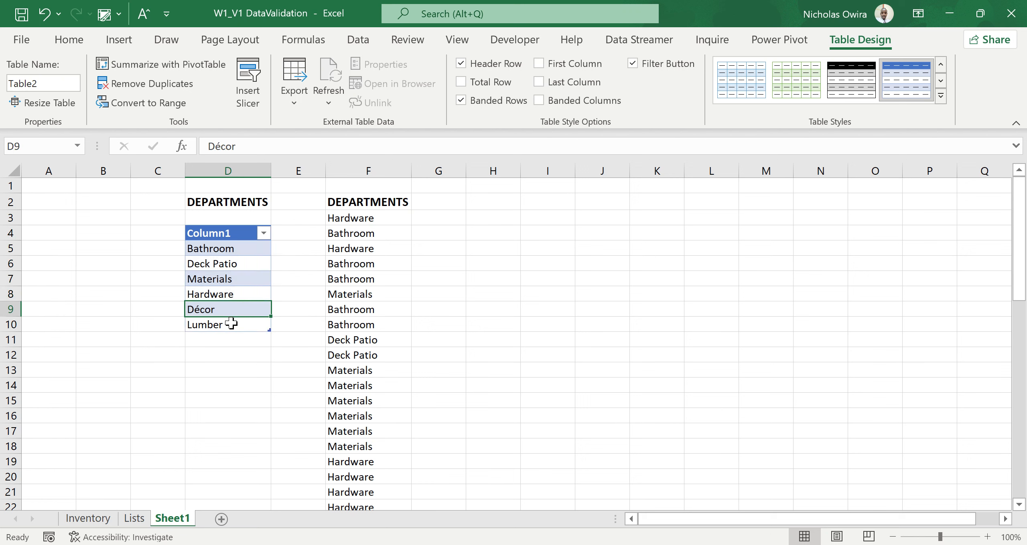
{"action": "left_click", "coordinate": [223, 344]}
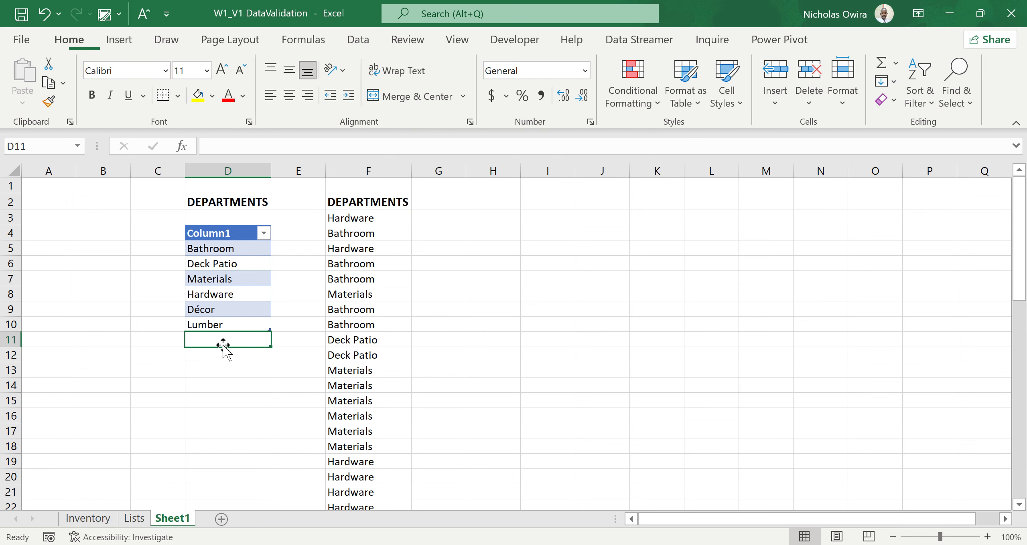
Add LUMINA as a new department in D11, directly below Lumber at the end of the table.
{"action": "type", "text": "LUMINA"}
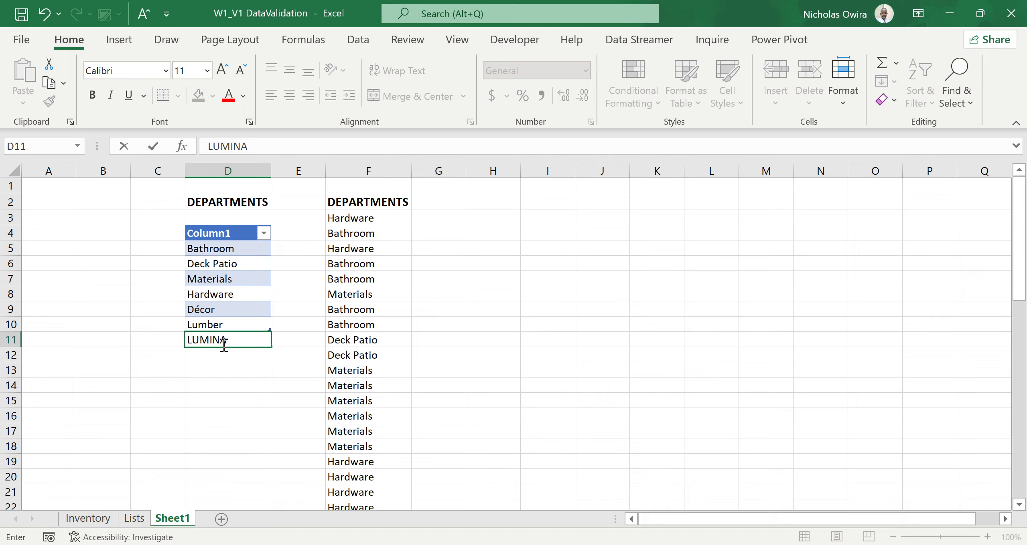
{"action": "key", "text": "Return"}
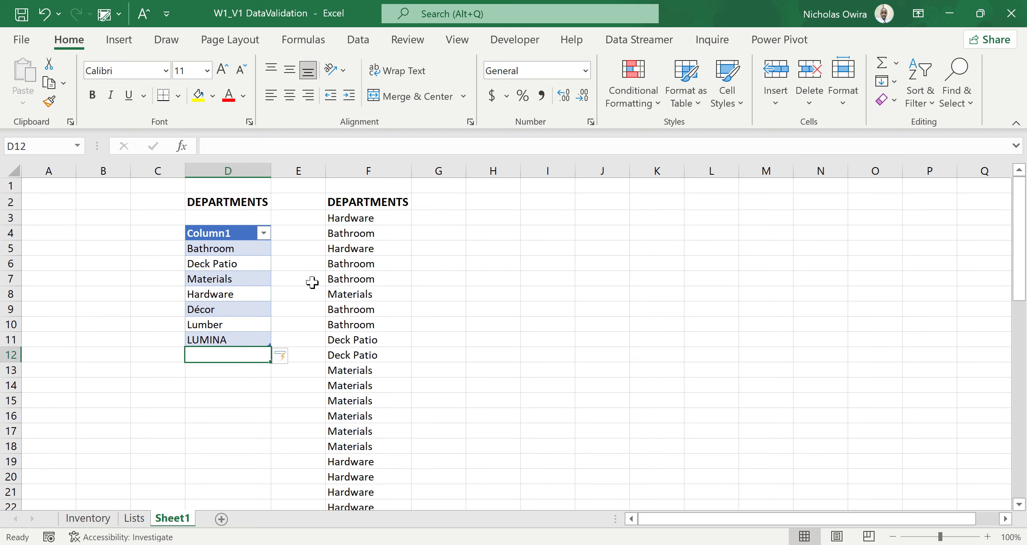
Check whether the dropdown list in F3 includes the LUMINA department added to the source table.
{"action": "left_click", "coordinate": [400, 214]}
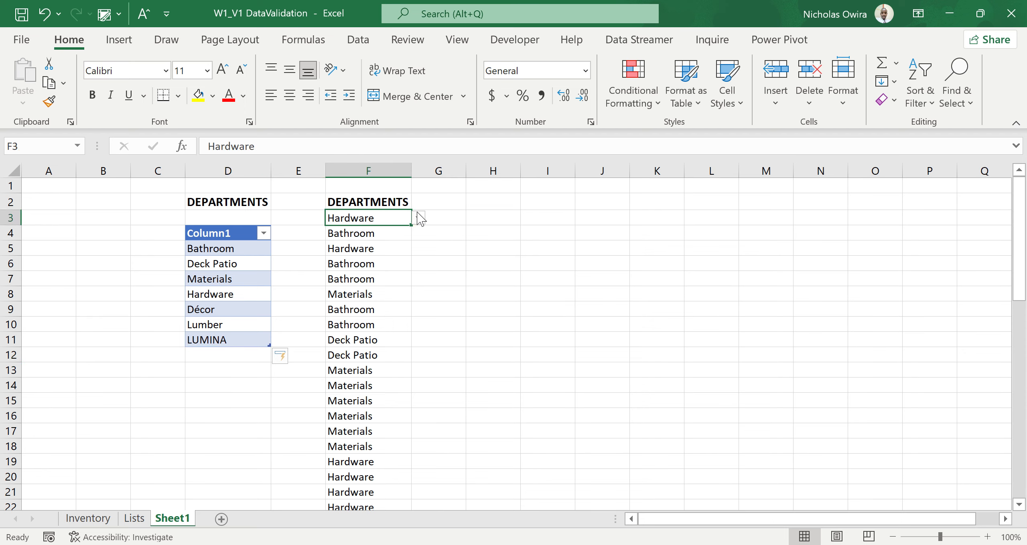
{"action": "left_click", "coordinate": [419, 218]}
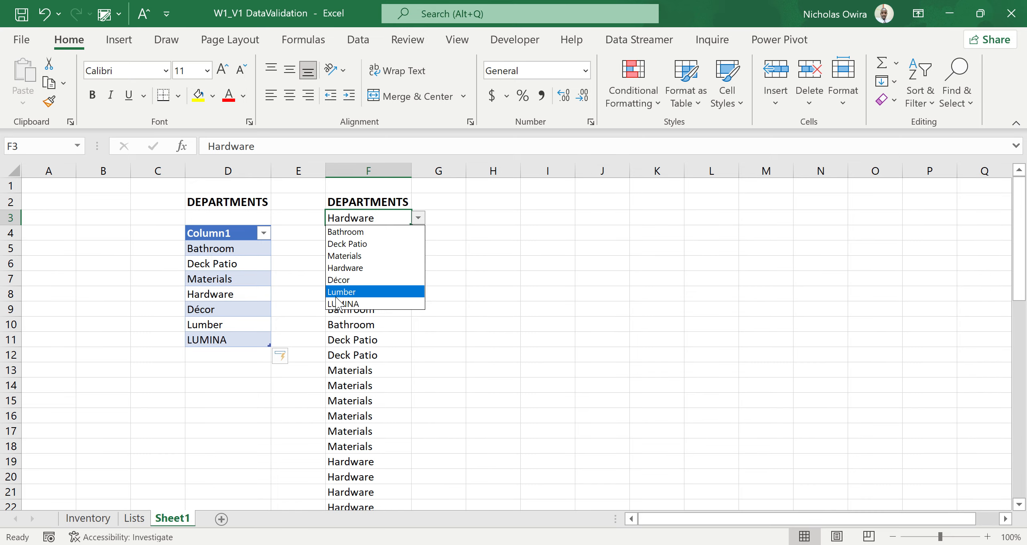
{"action": "key", "text": "Escape"}
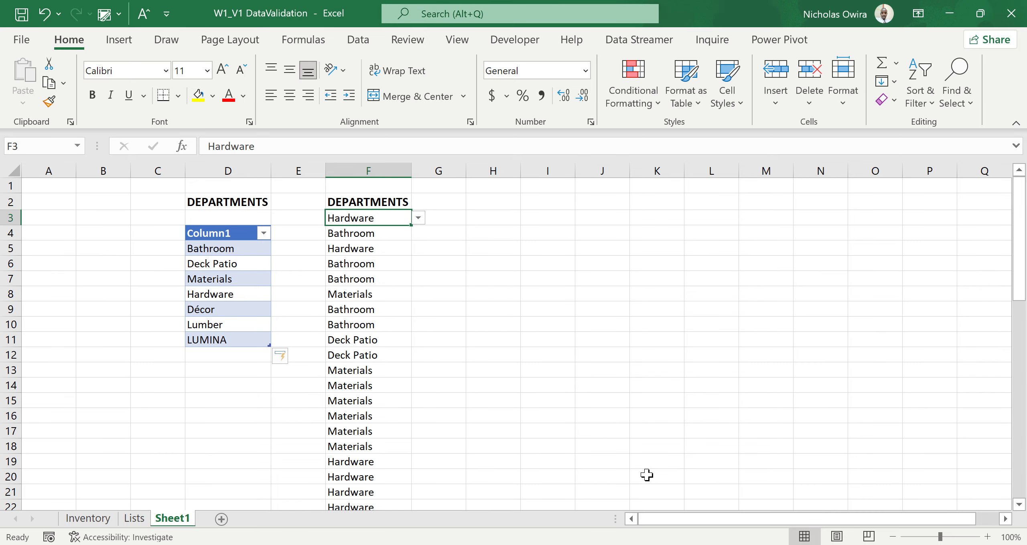
{"action": "key", "text": "alt+space"}
{"action": "key", "text": "Escape"}
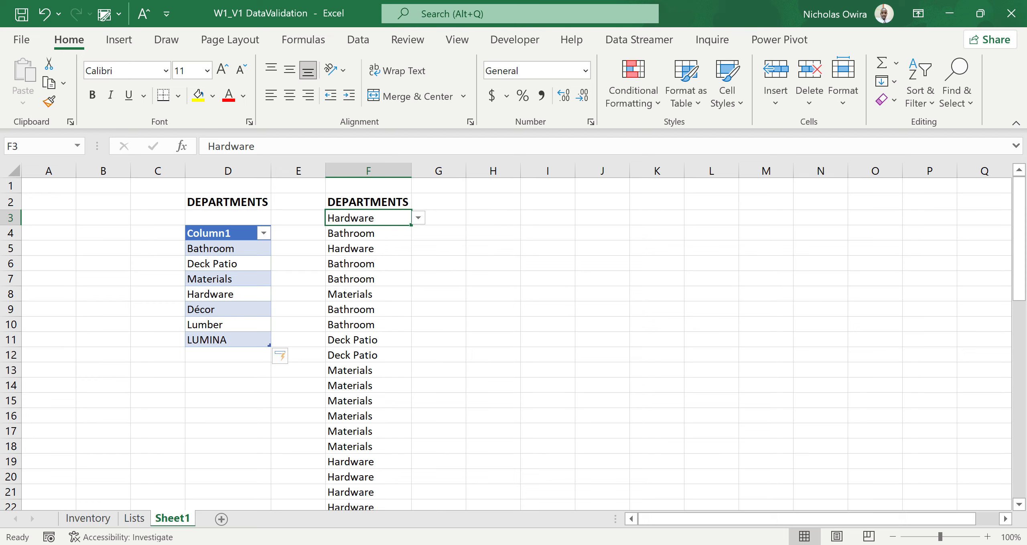